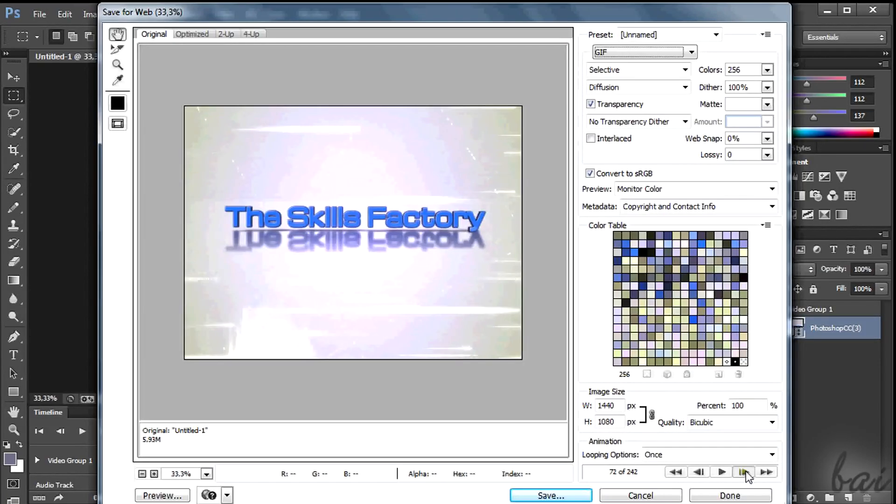
# Step: Step forward through the GIF animation's frames in the export preview and switch to the optimized version
pyautogui.click(745, 472)
pyautogui.click(745, 472)
pyautogui.click(745, 472)
pyautogui.click(746, 472)
pyautogui.click(744, 472)
pyautogui.click(743, 471)
pyautogui.click(743, 471)
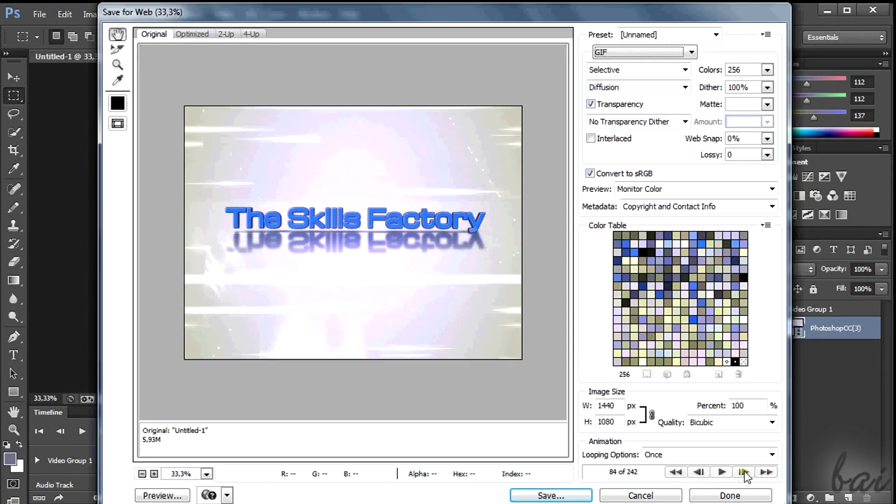
pyautogui.click(187, 34)
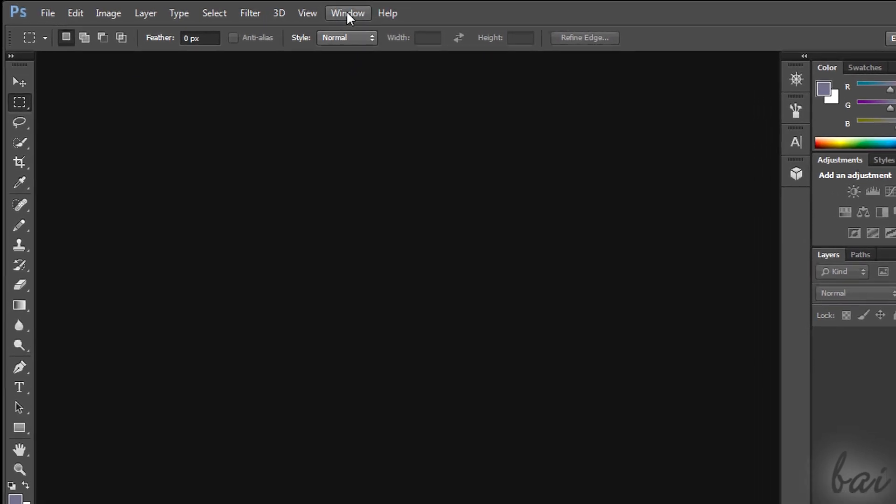
# Step: Show the Timeline and place the PhotoshopCC(3).mp4 video from the Sample folder on it
pyautogui.click(348, 14)
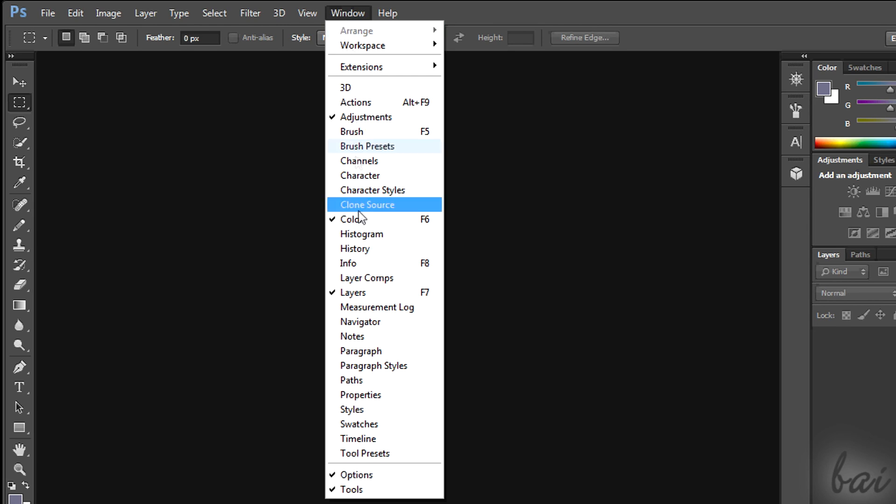
pyautogui.click(366, 439)
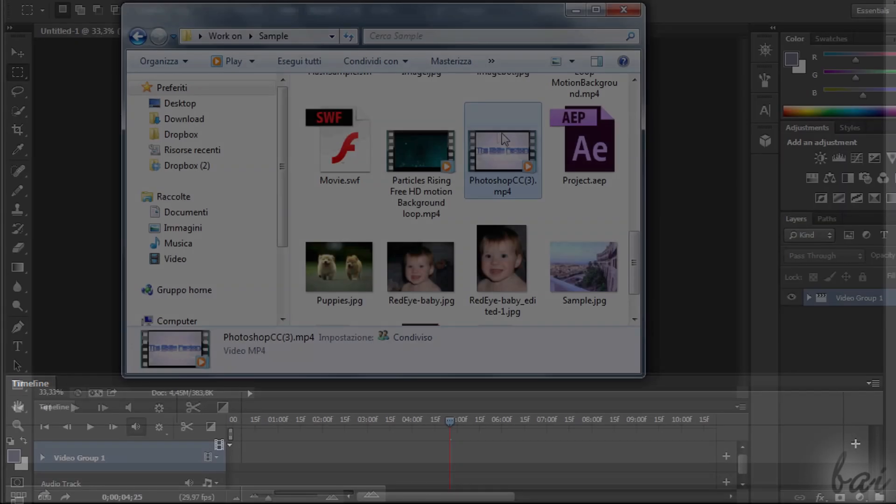
pyautogui.moveTo(504, 147); pyautogui.dragTo(278, 431)
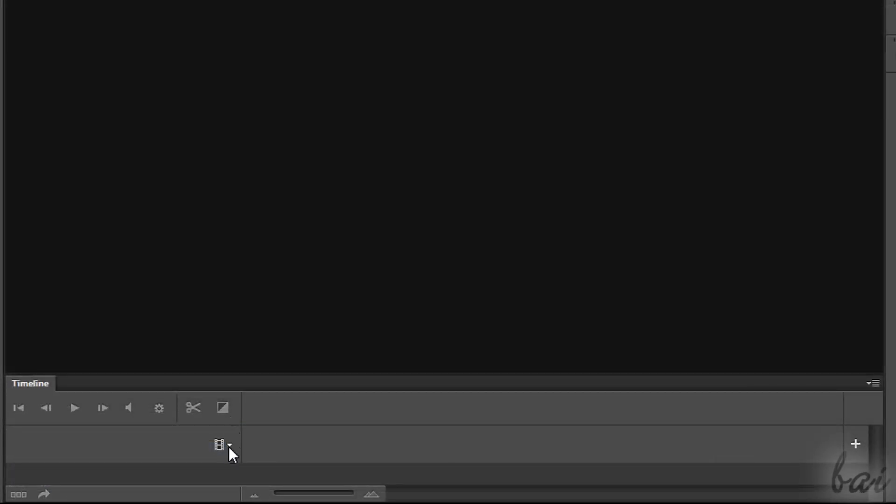
# Step: Import PhotoshopCC(3).mp4 from the Sample folder as media on the empty video track
pyautogui.click(229, 445)
pyautogui.click(298, 339)
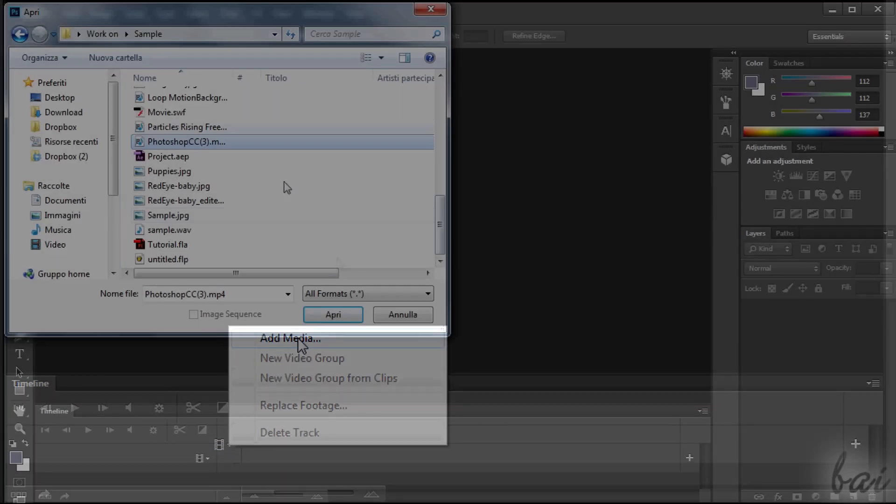
pyautogui.click(333, 315)
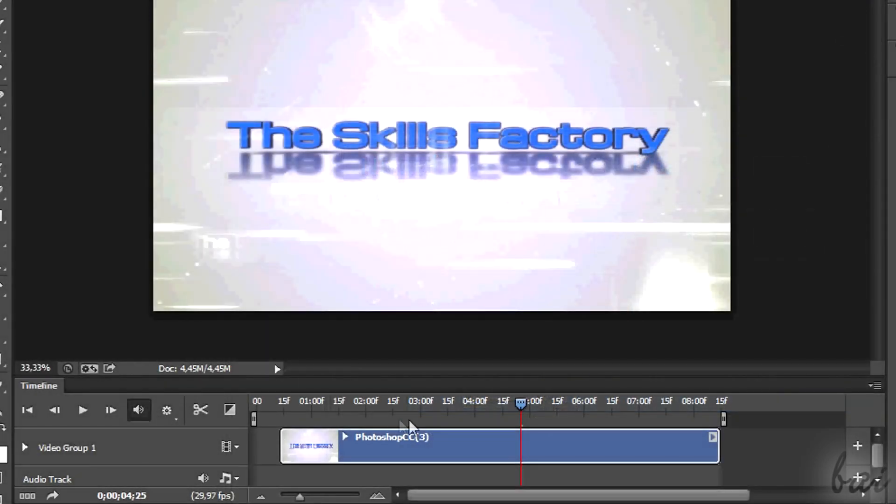
# Step: Shift the PhotoshopCC(3) clip to the start of the timeline and play it from the first frame
pyautogui.moveTo(375, 448); pyautogui.dragTo(351, 449)
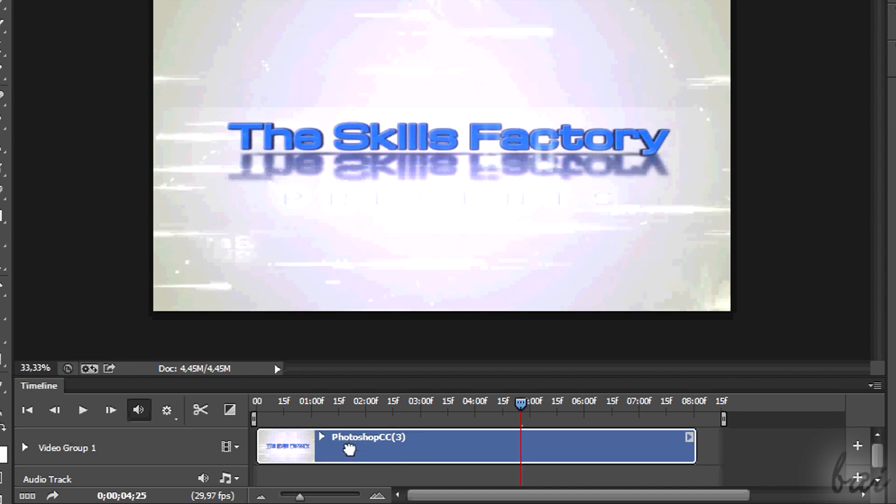
pyautogui.click(255, 400)
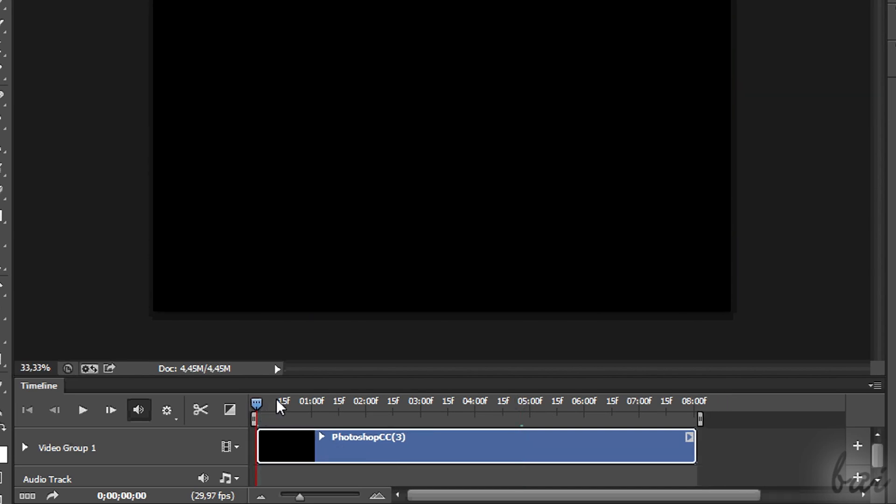
pyautogui.press('space')
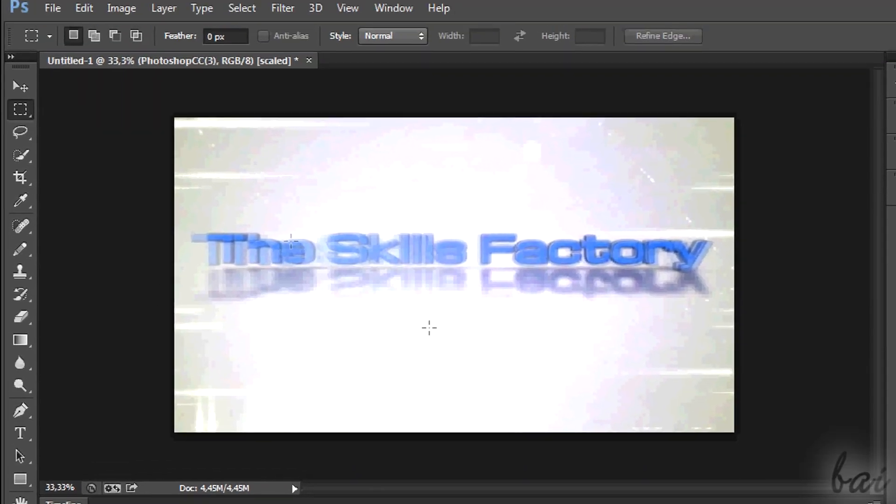
# Step: Start a Save for Web export of the video and zoom the preview out to 33.3%
pyautogui.click(52, 8)
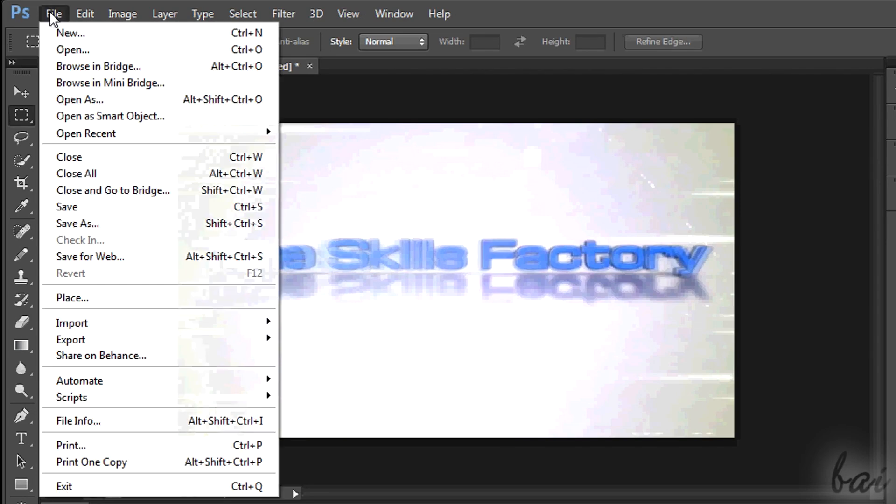
pyautogui.click(123, 251)
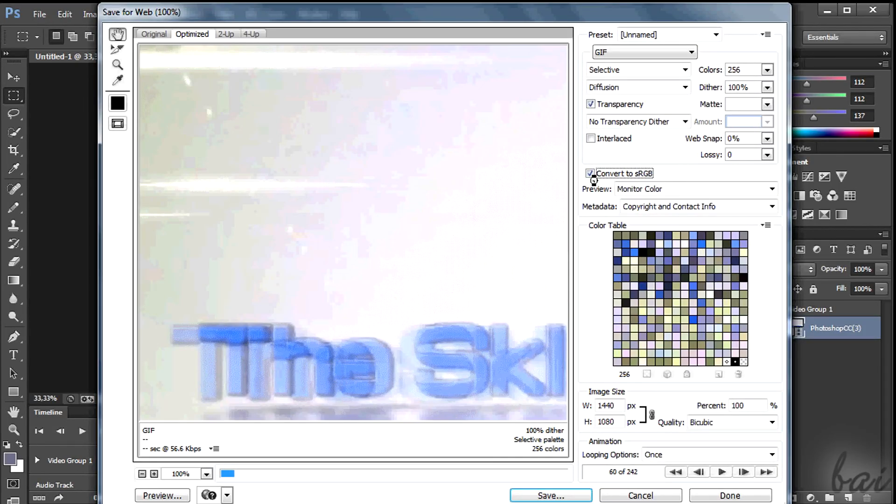
pyautogui.click(141, 474)
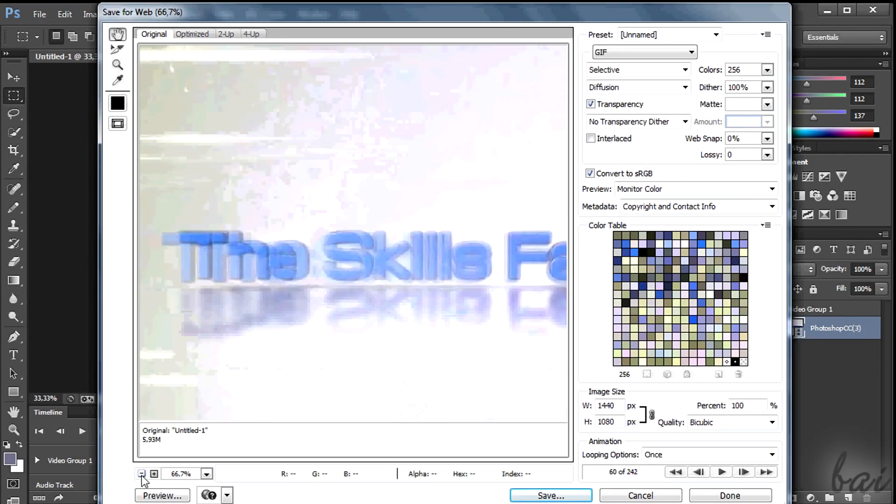
pyautogui.click(142, 474)
pyautogui.click(142, 473)
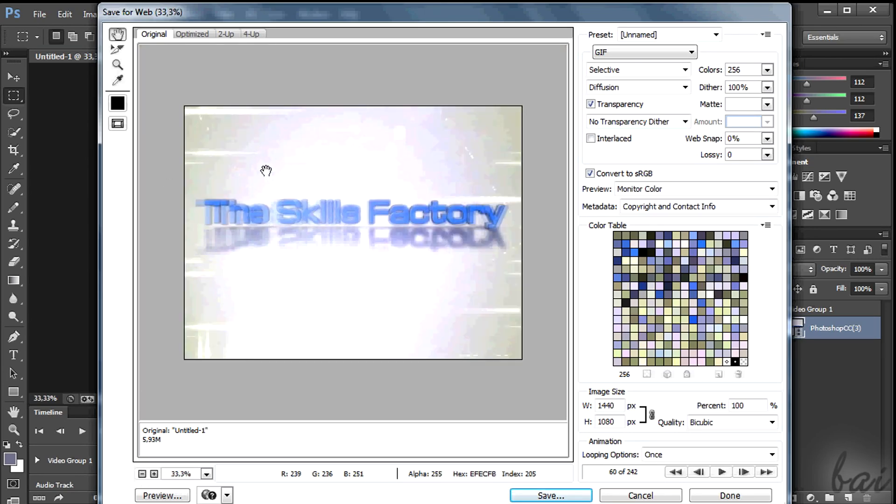
# Step: Examine the available export formats and color counts, keeping GIF and 256 colors
pyautogui.click(671, 52)
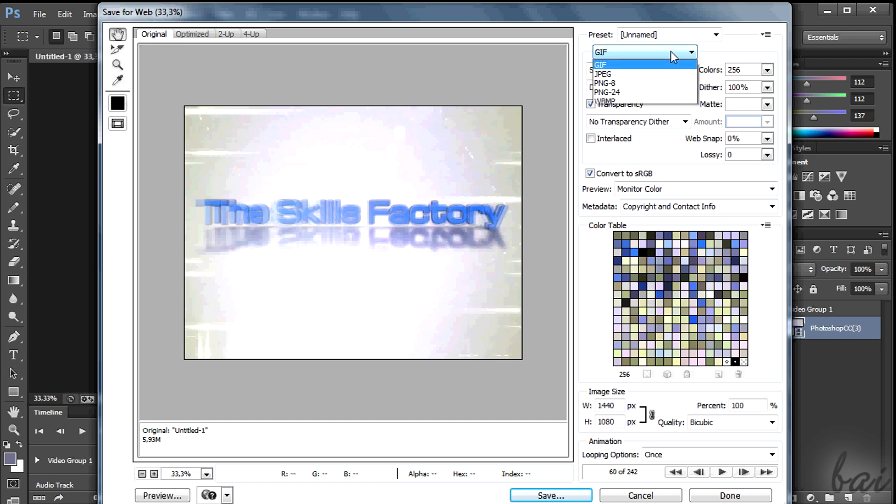
pyautogui.click(641, 47)
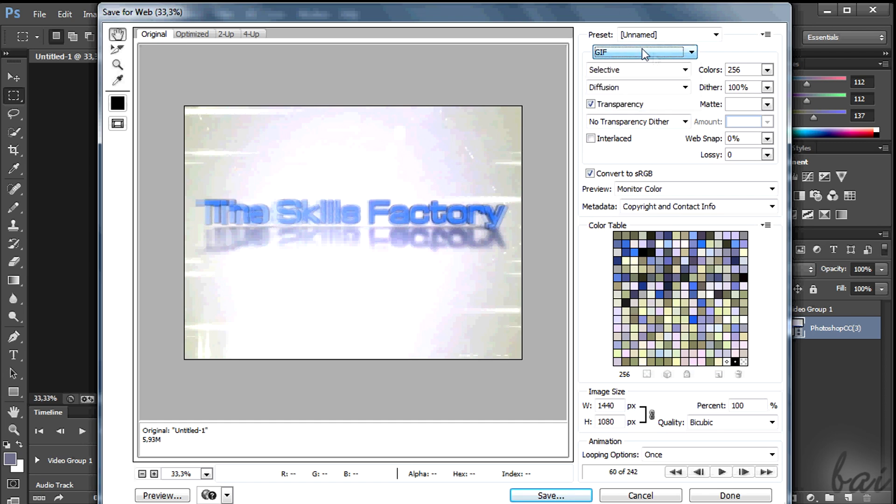
pyautogui.click(767, 69)
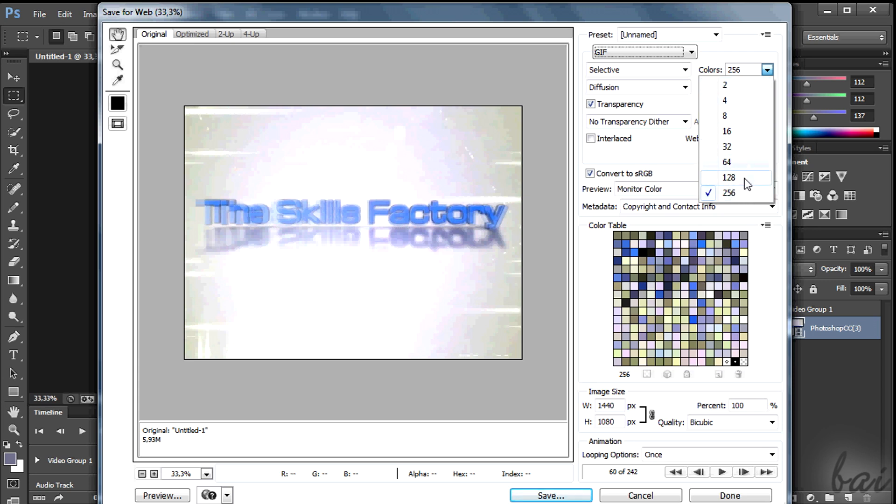
pyautogui.click(763, 254)
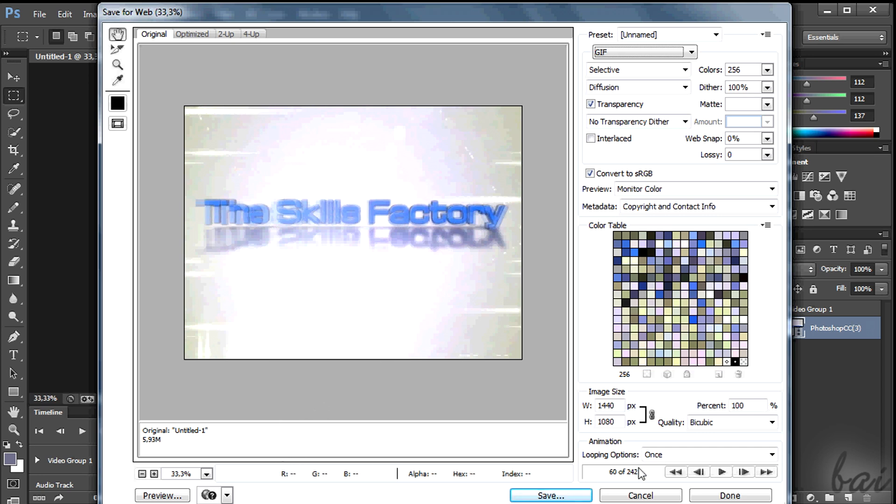
# Step: Step forward through the animation frames and save the optimized GIF as Intro.gif on the Desktop
pyautogui.click(743, 472)
pyautogui.click(743, 471)
pyautogui.click(743, 471)
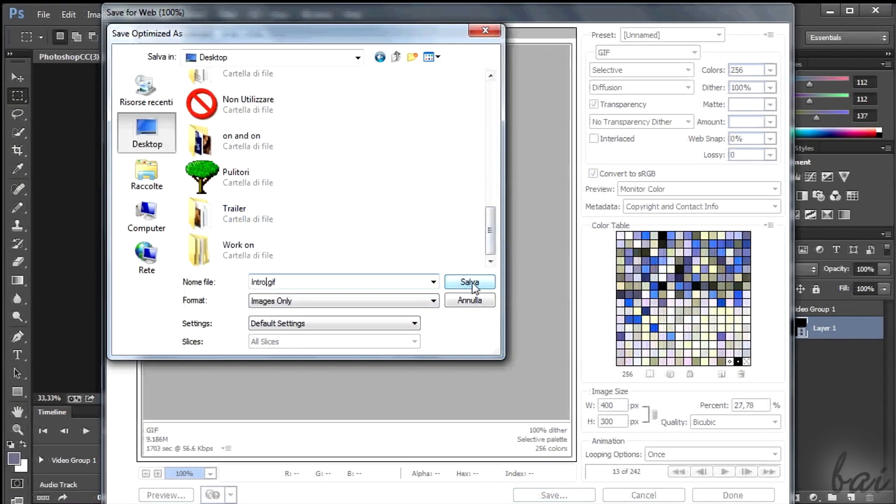
pyautogui.click(470, 283)
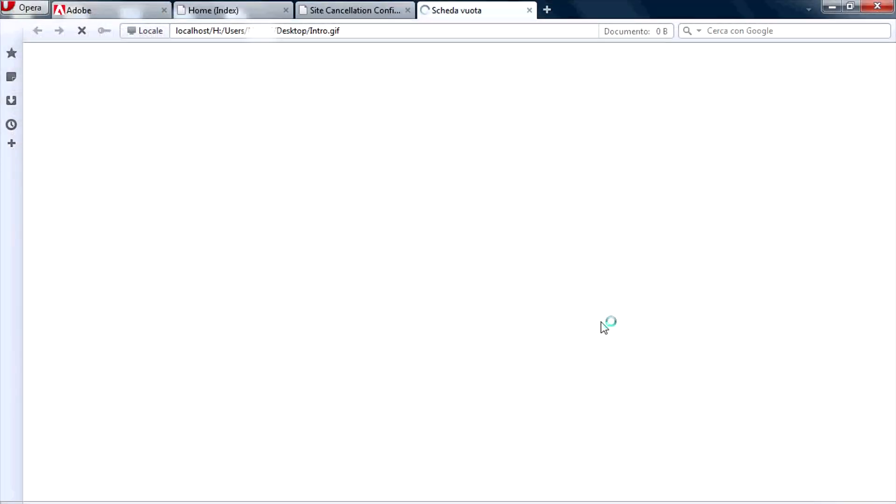
# Step: In Opera, close the Site Cancellation and Home (Index) tabs and reload PhotoshopCC(3).gif to watch its animation
pyautogui.click(407, 9)
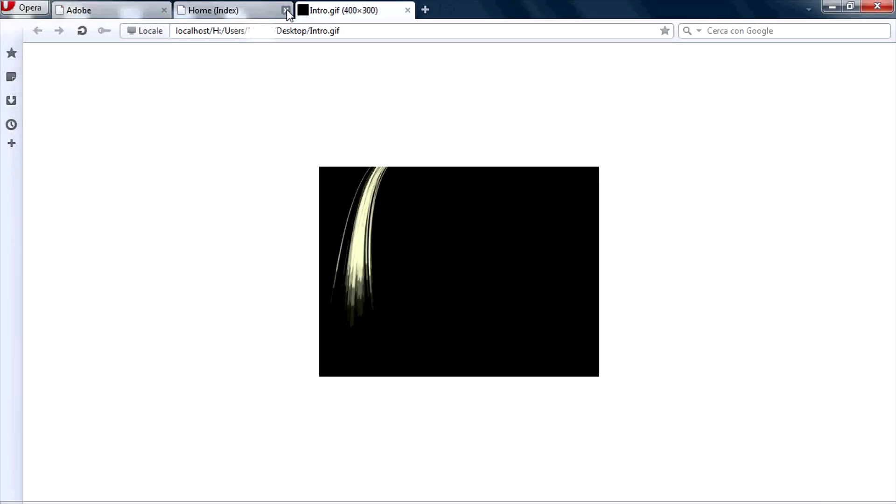
pyautogui.click(286, 10)
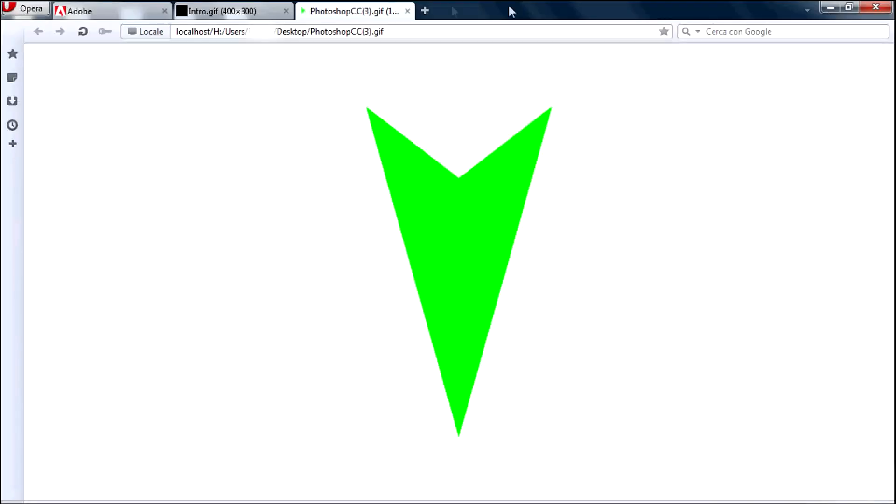
pyautogui.click(431, 27)
pyautogui.press('Return')
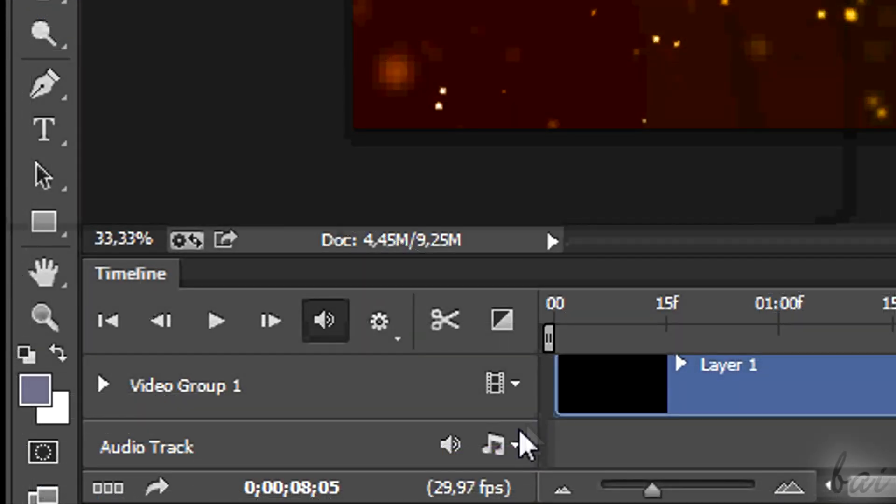
# Step: In Photoshop, add the untitled.wav file to the timeline's audio track
pyautogui.click(516, 447)
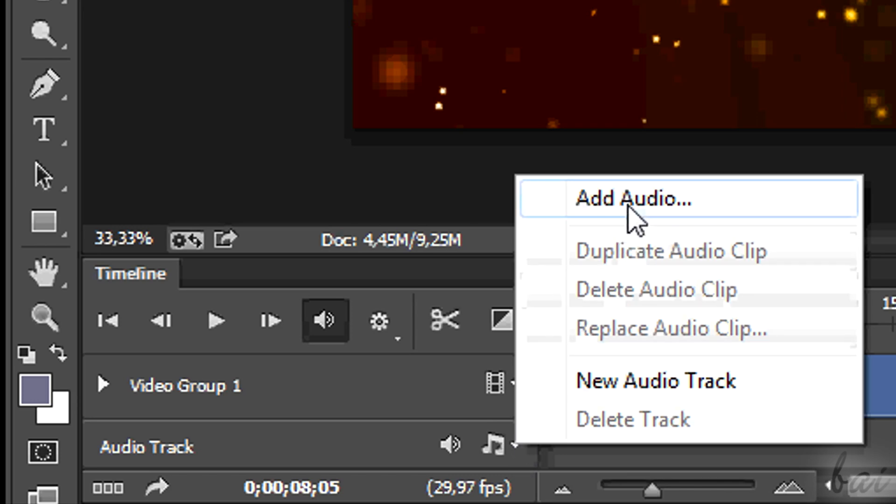
pyautogui.click(630, 205)
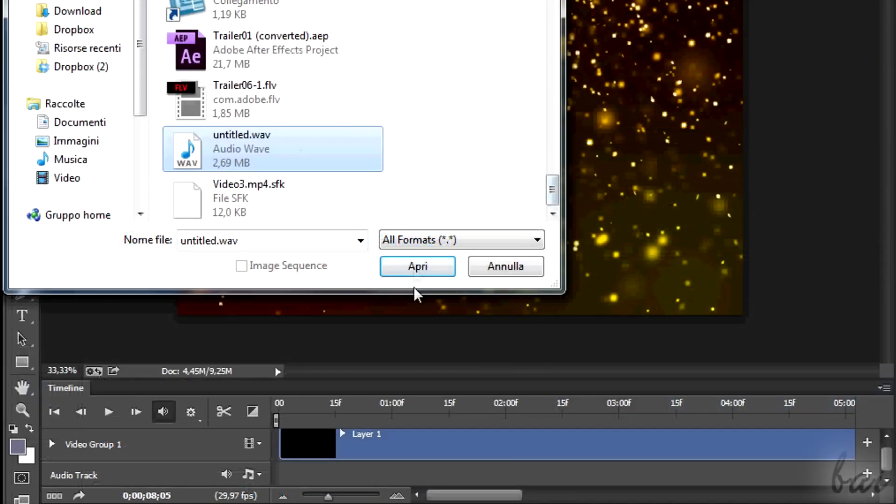
pyautogui.click(434, 270)
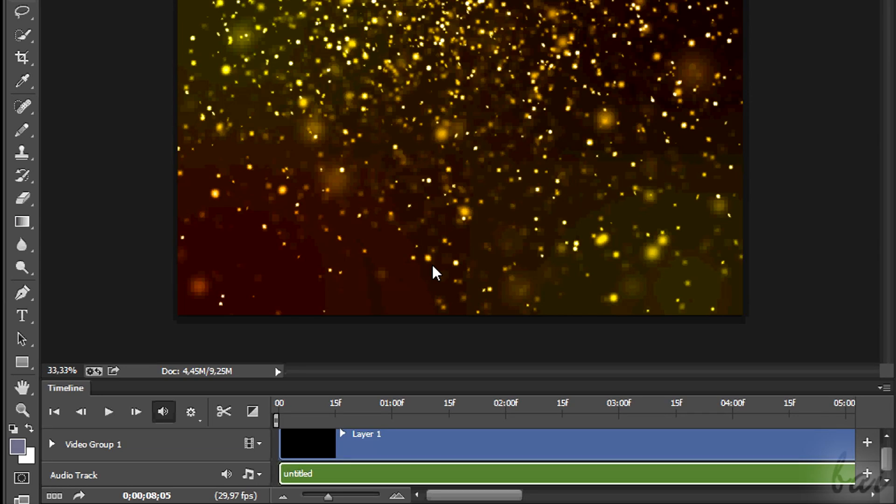
# Step: Check the untitled audio clip's settings and delete the clip from the audio track
pyautogui.rightClick(327, 472)
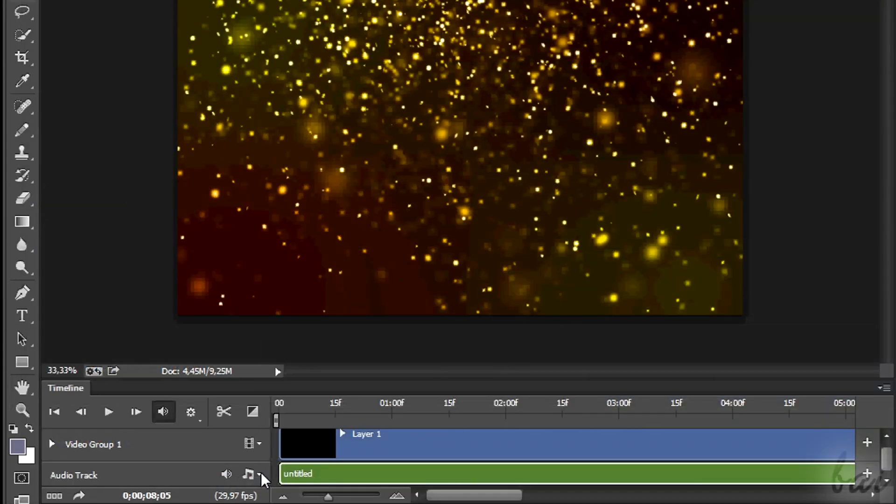
pyautogui.click(536, 434)
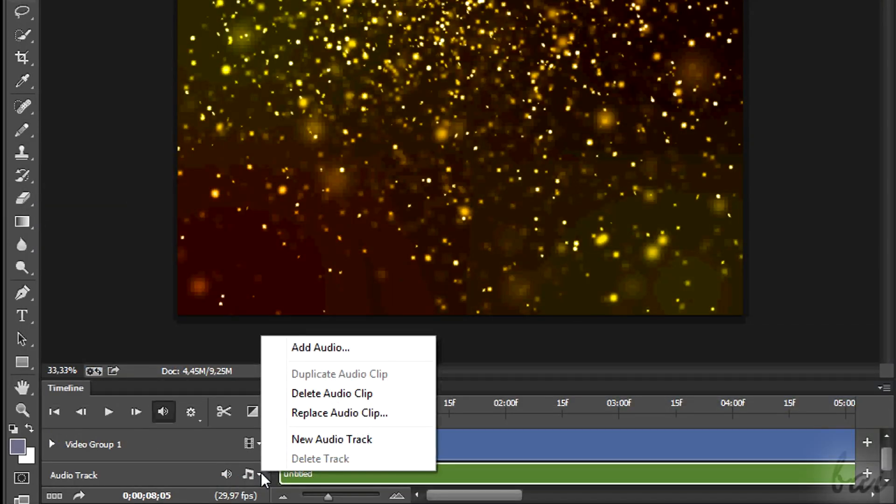
pyautogui.click(328, 394)
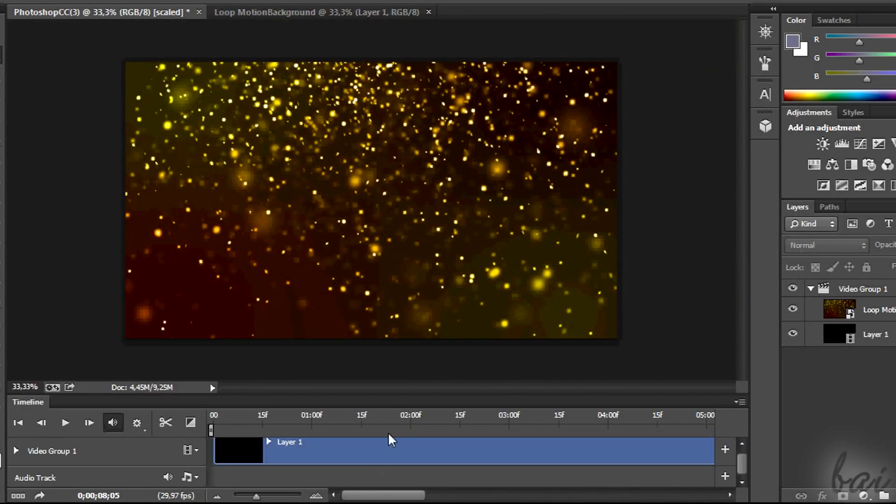
# Step: Move the playhead to 0;00;01;25 and select the Loop MotionBackground clip farther along the timeline
pyautogui.click(395, 424)
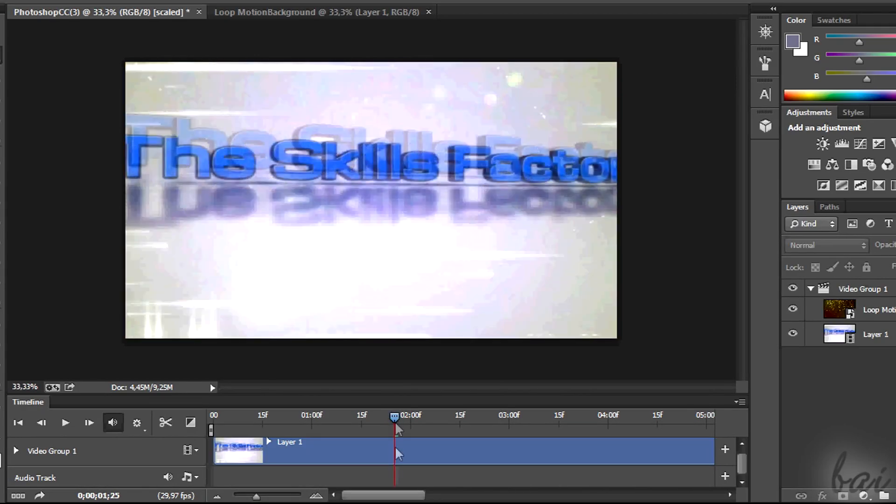
pyautogui.moveTo(393, 496); pyautogui.dragTo(516, 494)
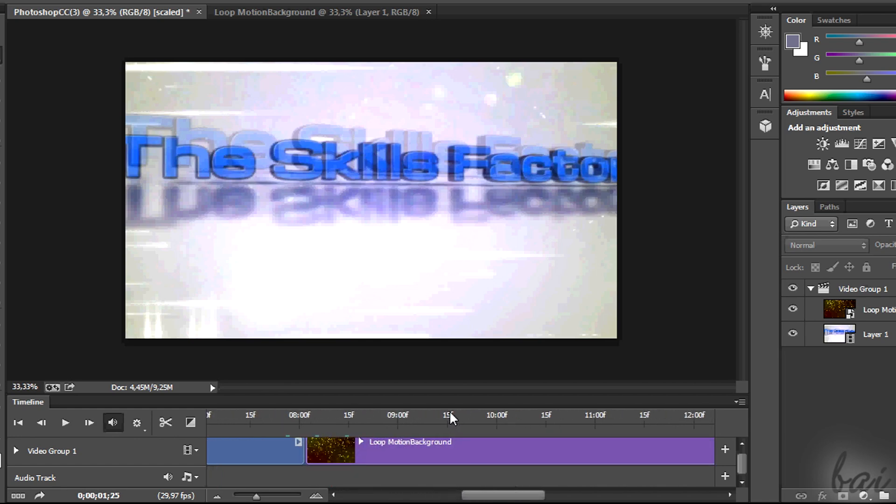
pyautogui.click(450, 442)
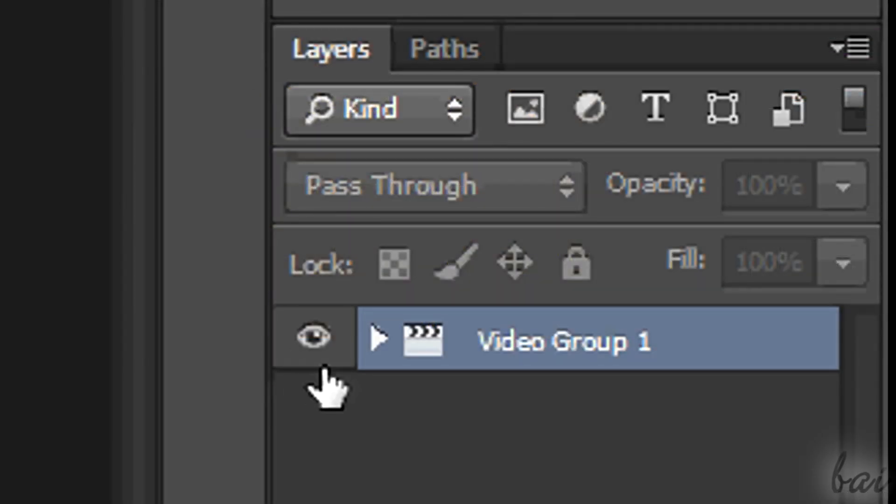
# Step: Toggle the visibility of Video Group 1 and of the PhotoshopCC(3) layer inside it
pyautogui.click(313, 336)
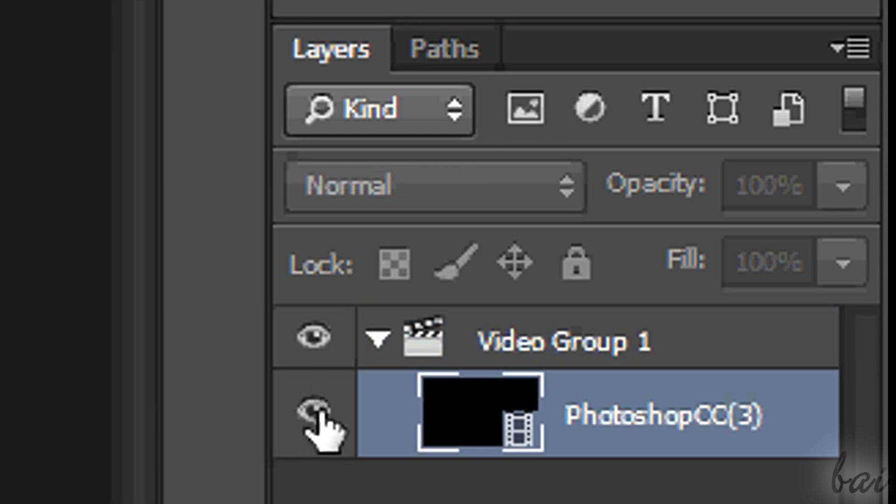
pyautogui.click(314, 413)
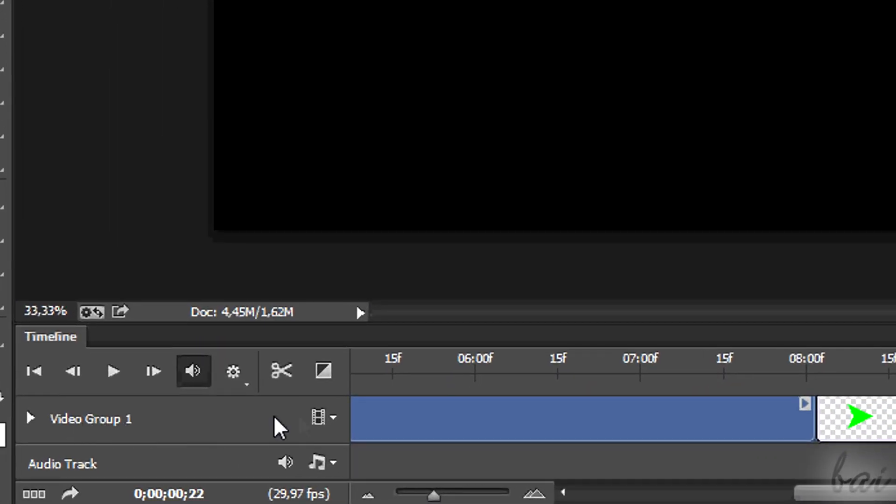
# Step: Add a new, empty video group above Video Group 1 in the timeline
pyautogui.click(338, 418)
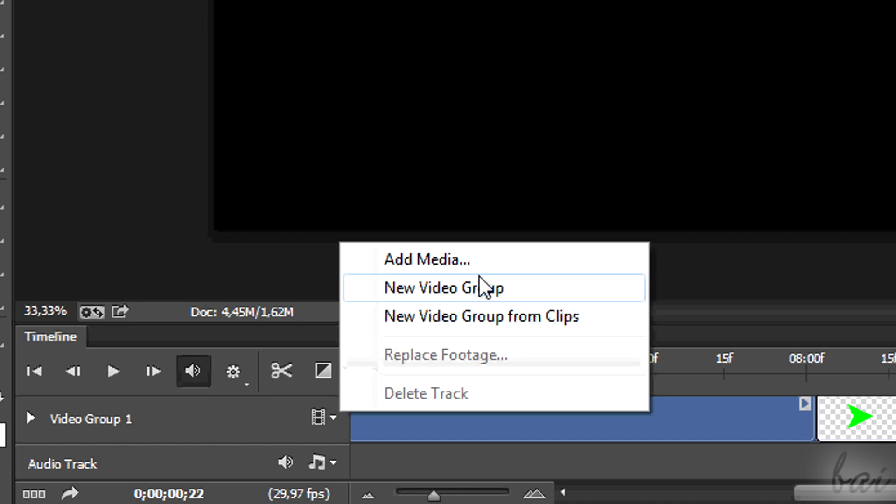
pyautogui.click(483, 288)
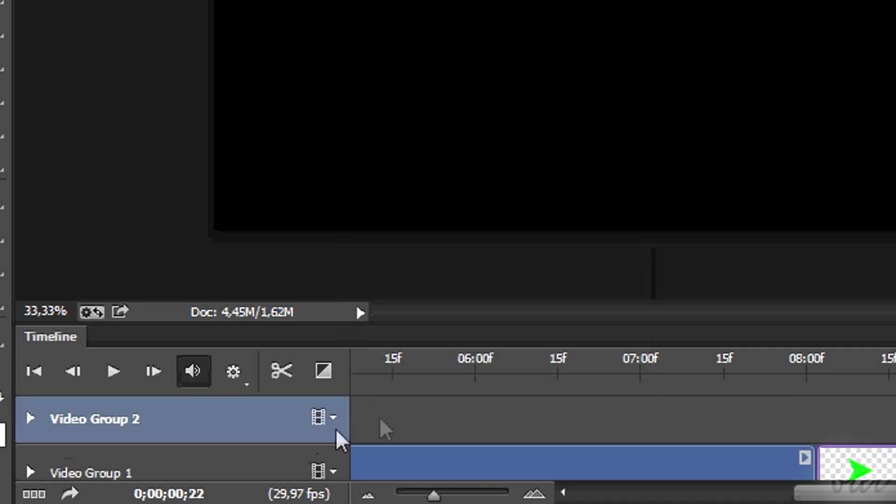
# Step: Shorten and reposition the green arrow clip in Video Group 1 and bring Layer 1 to the start of the timeline
pyautogui.moveTo(870, 495); pyautogui.dragTo(895, 496)
pyautogui.scroll(-2, 622, 438)
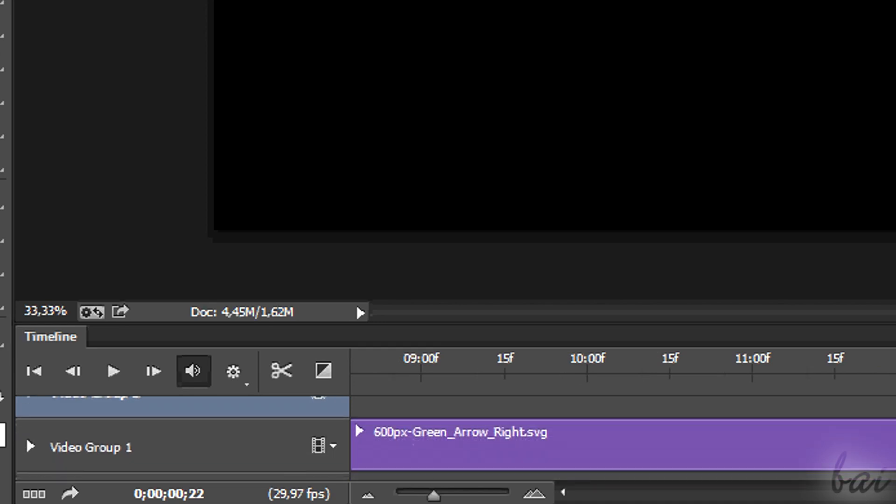
pyautogui.moveTo(895, 444); pyautogui.dragTo(546, 444)
pyautogui.moveTo(672, 446); pyautogui.dragTo(590, 449)
pyautogui.scroll(2, 775, 450)
pyautogui.moveTo(672, 466); pyautogui.dragTo(631, 463)
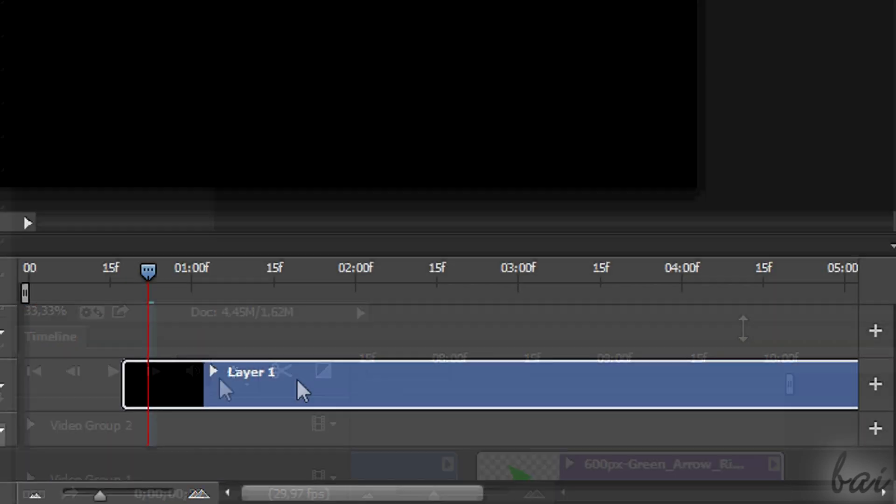
pyautogui.moveTo(122, 386); pyautogui.dragTo(7, 379)
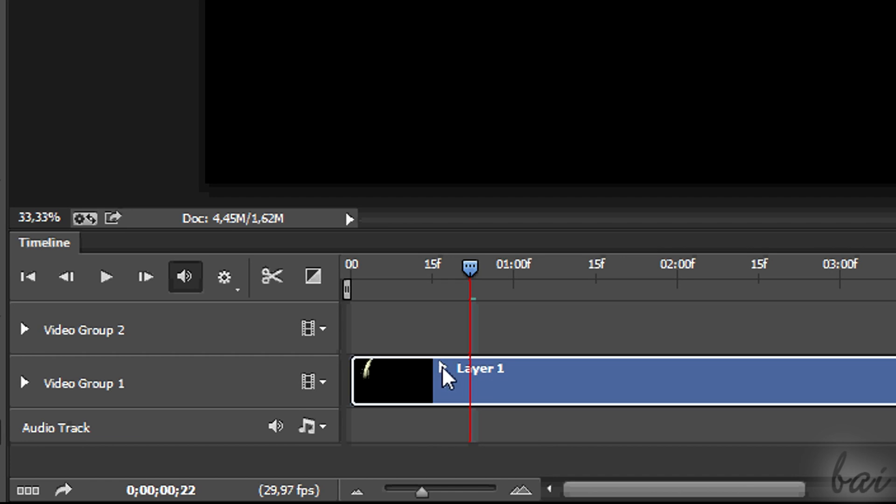
# Step: Expand Layer 1's Altered Video, Position, Opacity and Style properties in the timeline and collapse them again
pyautogui.click(443, 369)
pyautogui.scroll(-1, 495, 370)
pyautogui.scroll(-1, 501, 373)
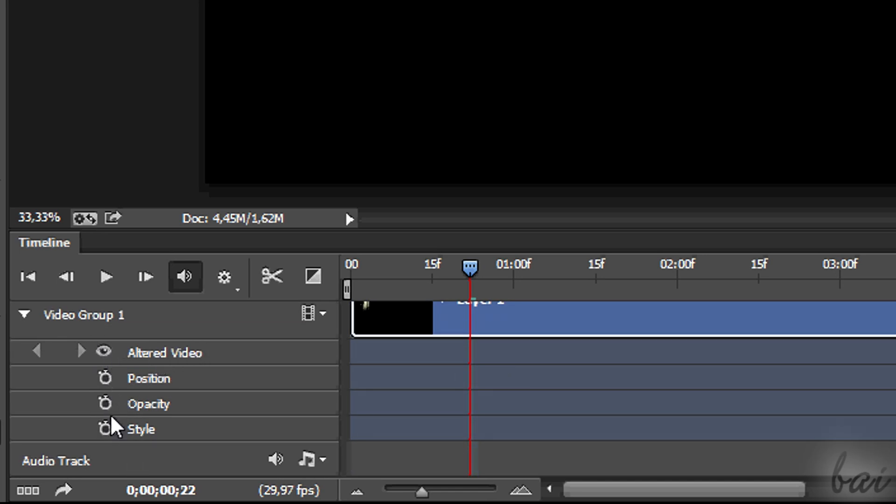
pyautogui.scroll(2, 372, 415)
pyautogui.click(442, 355)
# Step: Split the Layer 1 clip at about 0;00;01;12
pyautogui.click(536, 268)
pyautogui.moveTo(543, 269); pyautogui.dragTo(589, 269)
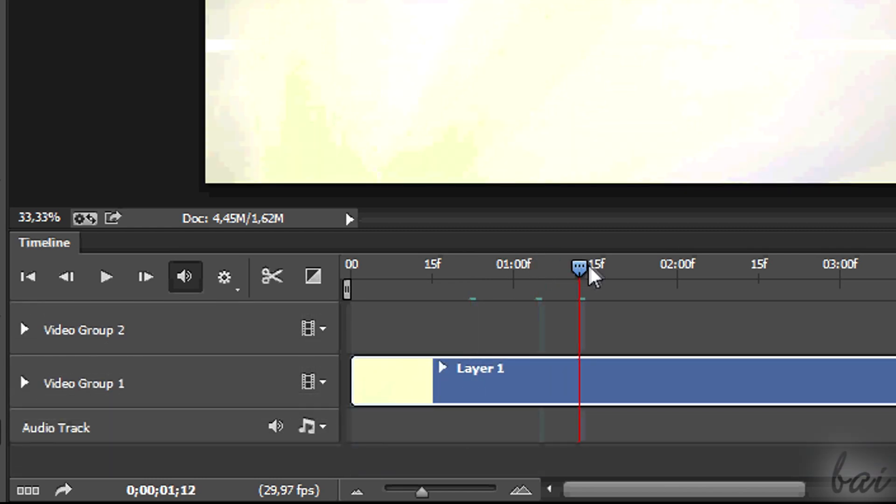
pyautogui.click(275, 284)
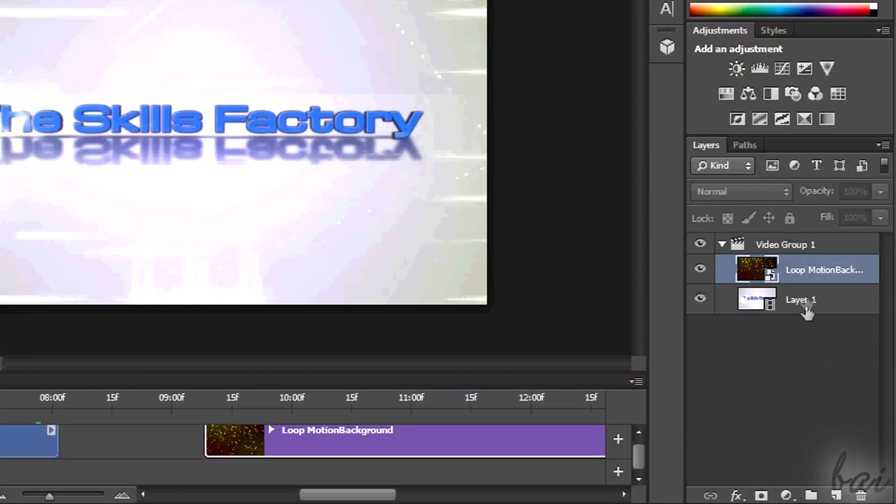
# Step: Delete the Loop MotionBackground layer from Video Group 1
pyautogui.click(805, 302)
pyautogui.click(819, 283)
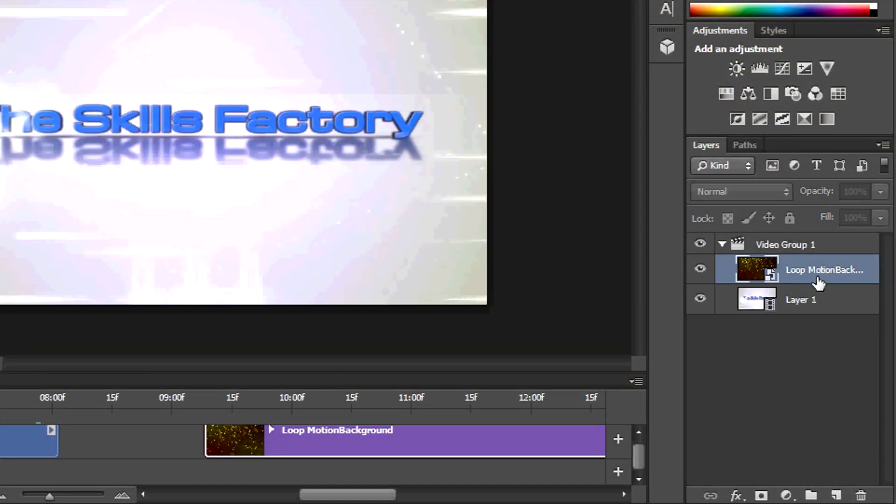
pyautogui.click(861, 495)
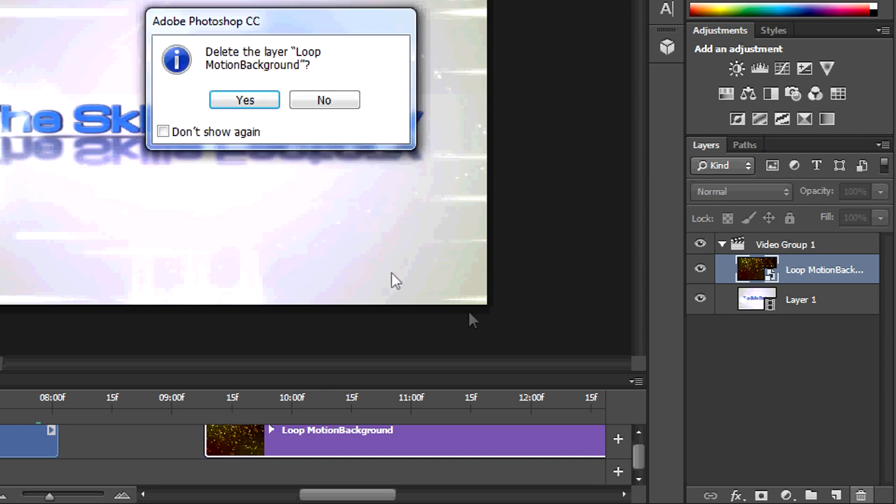
pyautogui.click(259, 102)
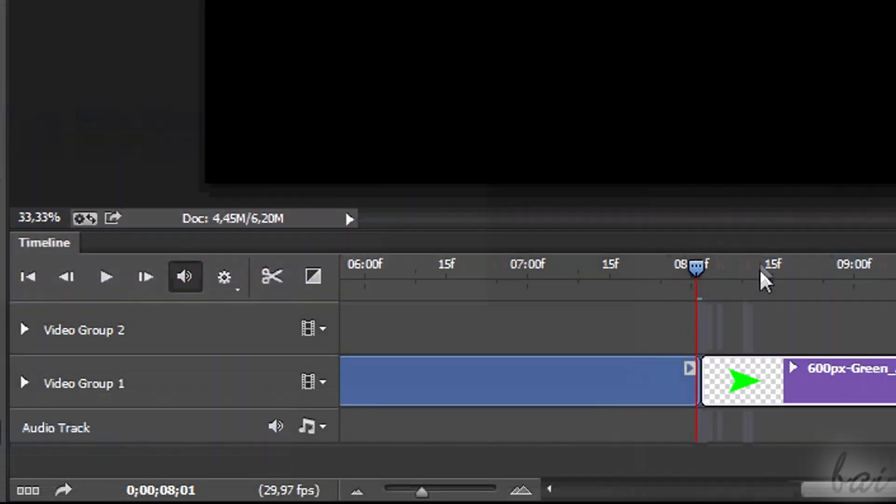
# Step: Move the green arrow clip from Video Group 1 to Video Group 2 so that it overlaps Layer 1 from before 0;00;04;00
pyautogui.click(762, 279)
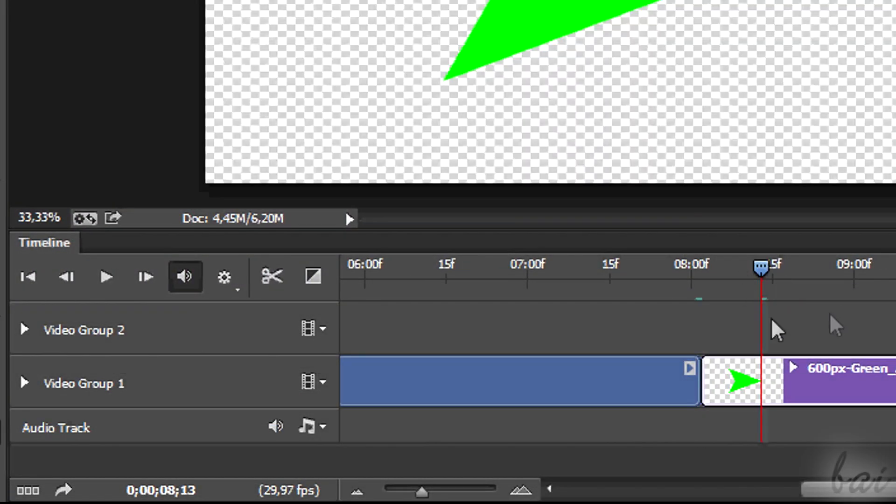
pyautogui.moveTo(522, 438); pyautogui.dragTo(558, 402)
pyautogui.moveTo(169, 371); pyautogui.dragTo(396, 402)
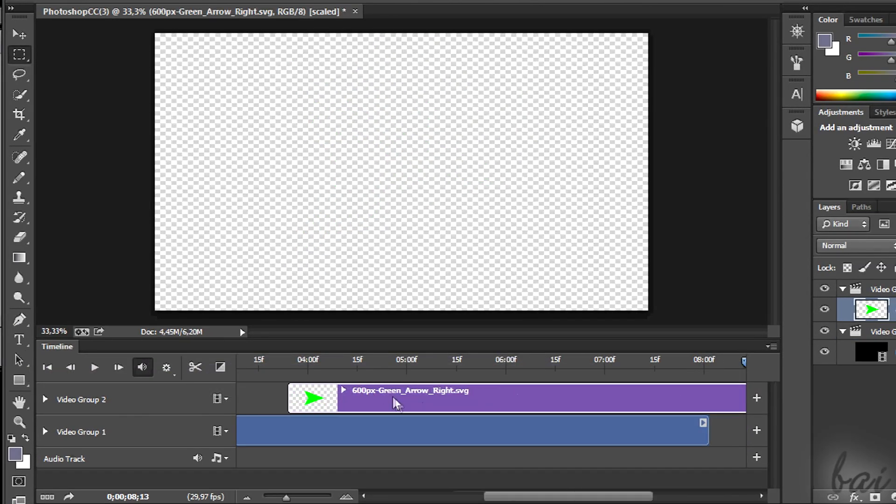
# Step: Scrub through the overlap to 0;00;04;28 and select Video Group 2 and Video Group 1 in turn to compare their stacking order
pyautogui.click(265, 362)
pyautogui.moveTo(282, 361); pyautogui.dragTo(337, 367)
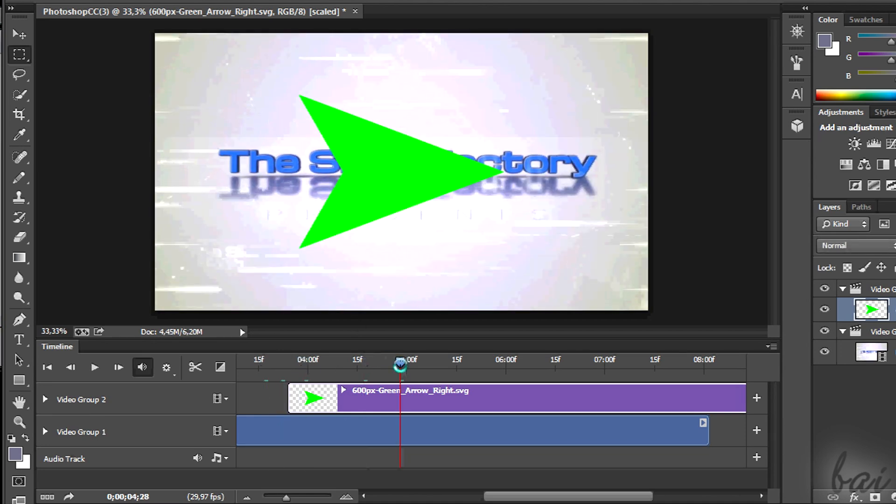
pyautogui.click(163, 397)
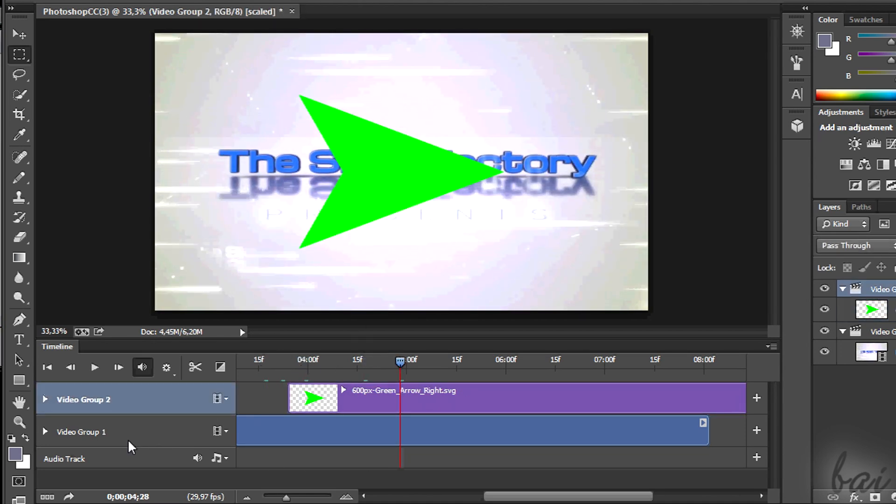
pyautogui.click(151, 431)
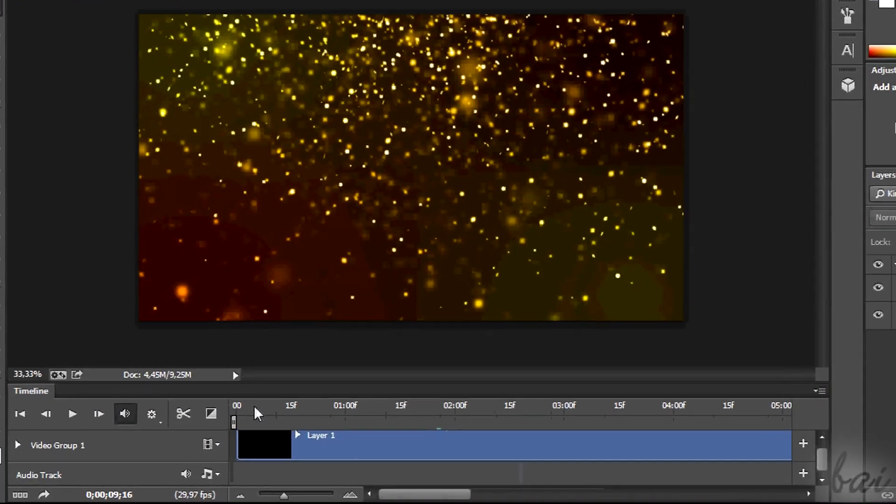
# Step: Play the video from near the timeline's start and review the audio, resolution and loop playback settings
pyautogui.click(253, 407)
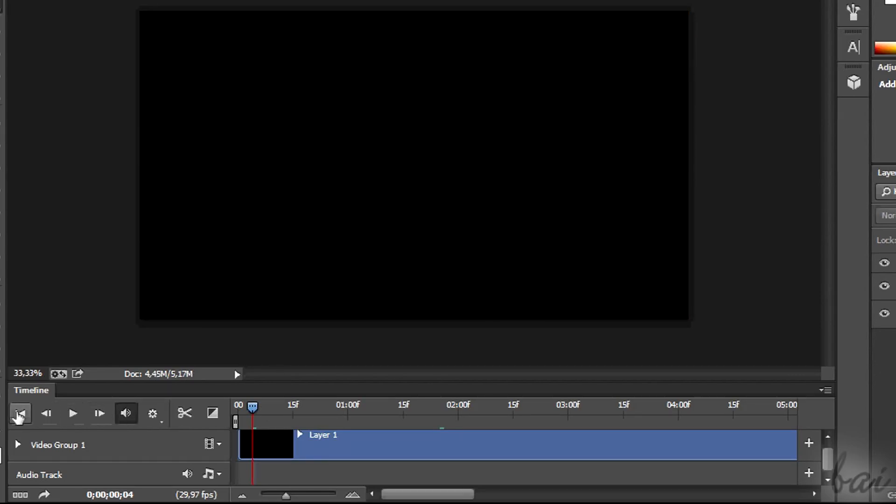
pyautogui.click(74, 413)
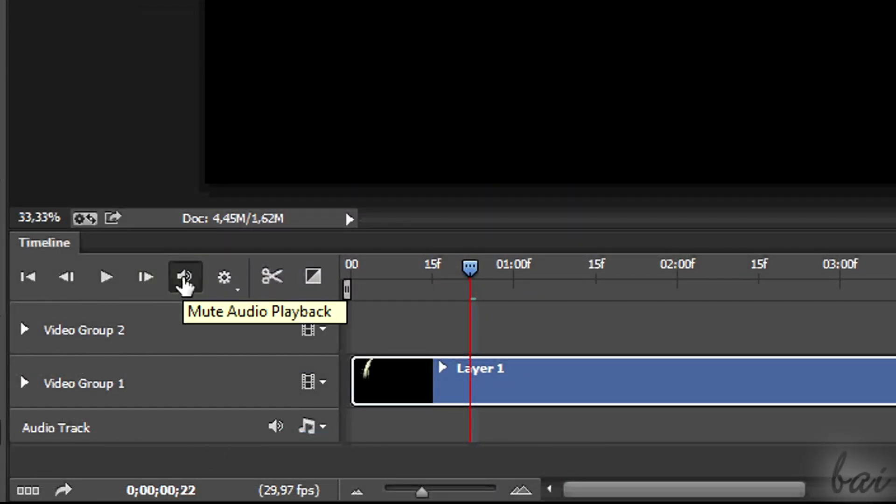
pyautogui.click(184, 289)
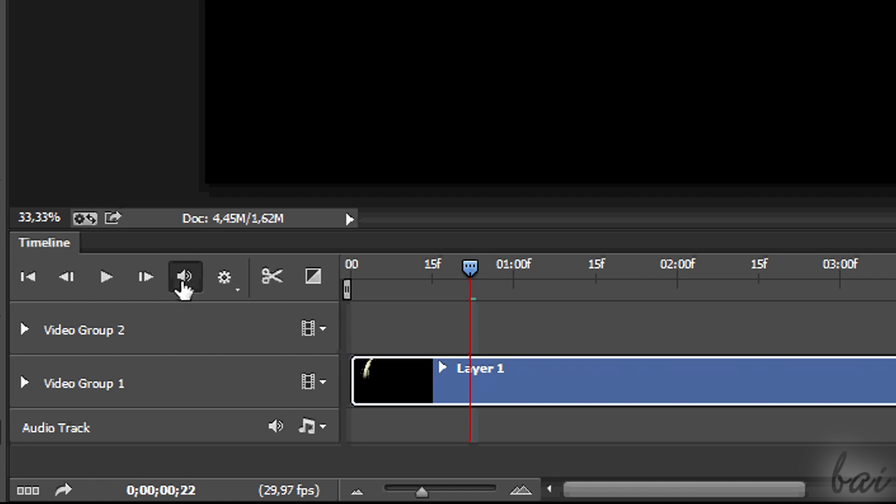
pyautogui.click(226, 286)
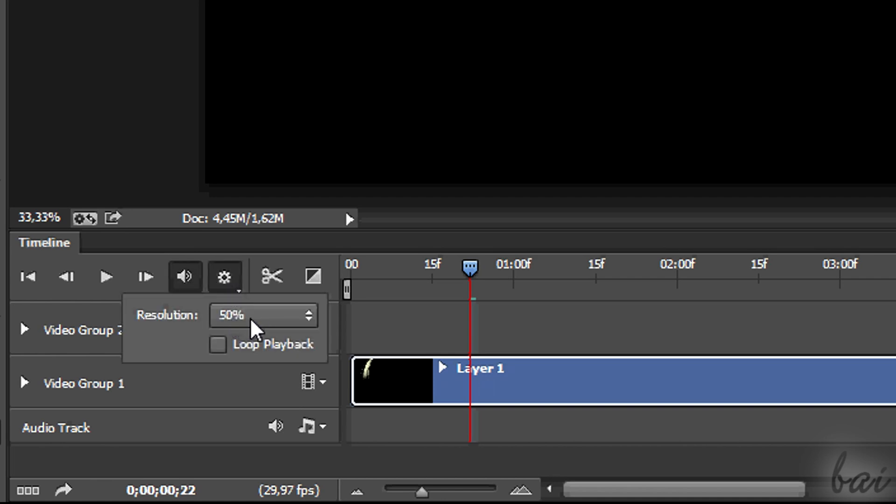
pyautogui.click(224, 284)
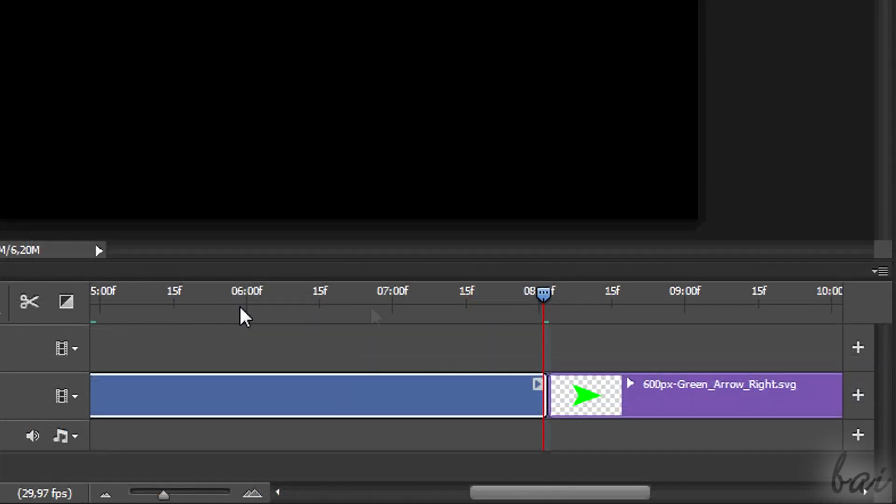
# Step: Apply a 2,18 s Fade transition between Layer 1 and the 600px-Green_Arrow_Right.svg clip
pyautogui.click(65, 301)
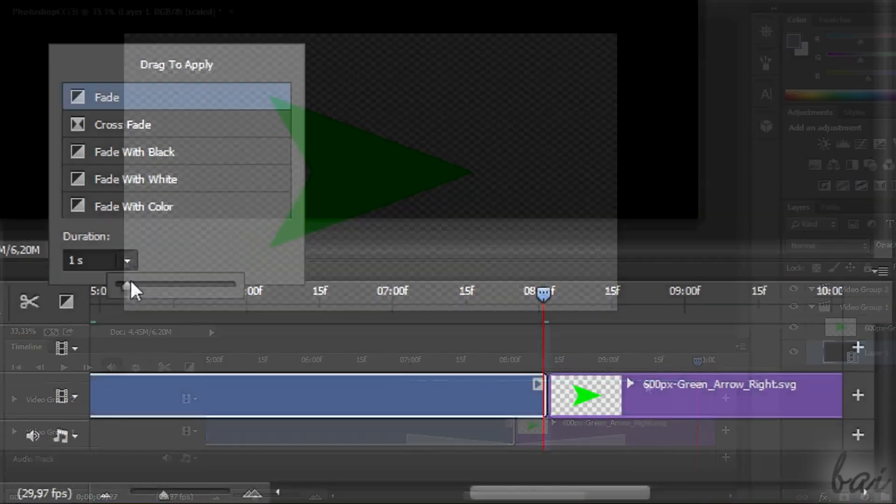
pyautogui.moveTo(132, 286)
pyautogui.mouseDown()
pyautogui.moveTo(154, 286)
pyautogui.moveTo(140, 286)
pyautogui.mouseUp()
pyautogui.moveTo(133, 100); pyautogui.dragTo(544, 406)
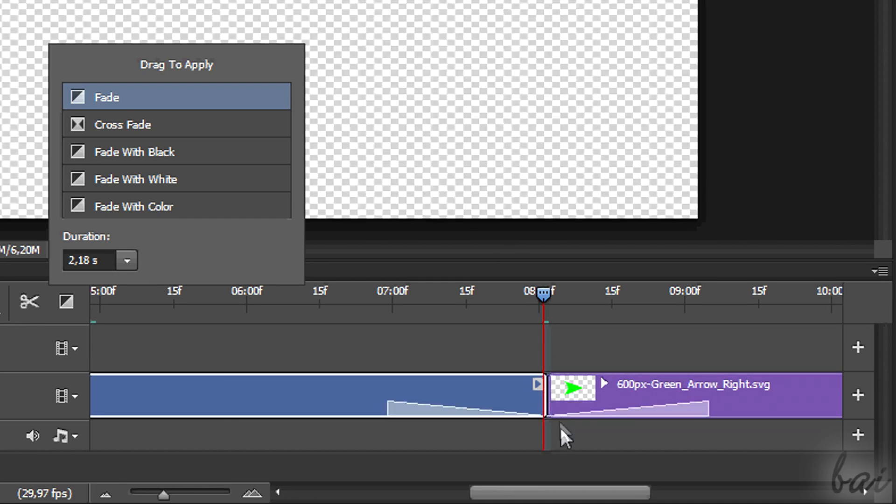
# Step: Apply a 2,18 s Cross Fade between Layer 1 and the green arrow clip and scrub through it to preview the effect
pyautogui.moveTo(142, 126); pyautogui.dragTo(552, 405)
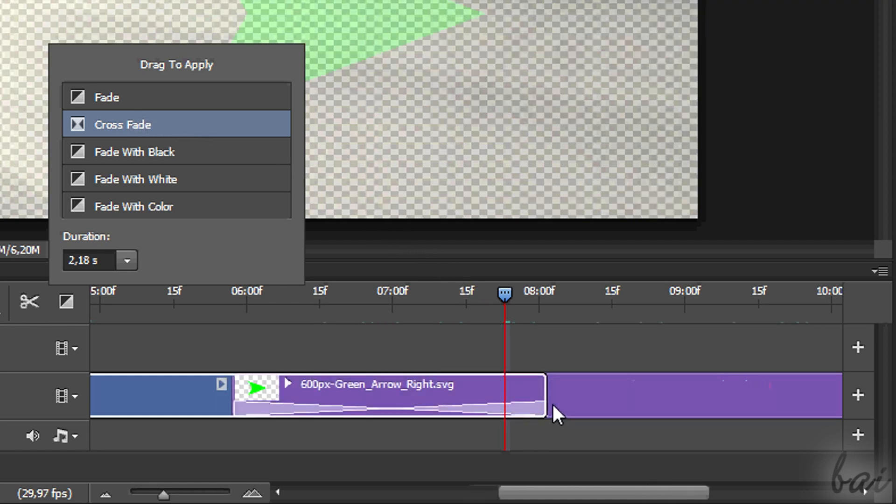
pyautogui.click(153, 305)
pyautogui.moveTo(153, 298); pyautogui.dragTo(217, 298)
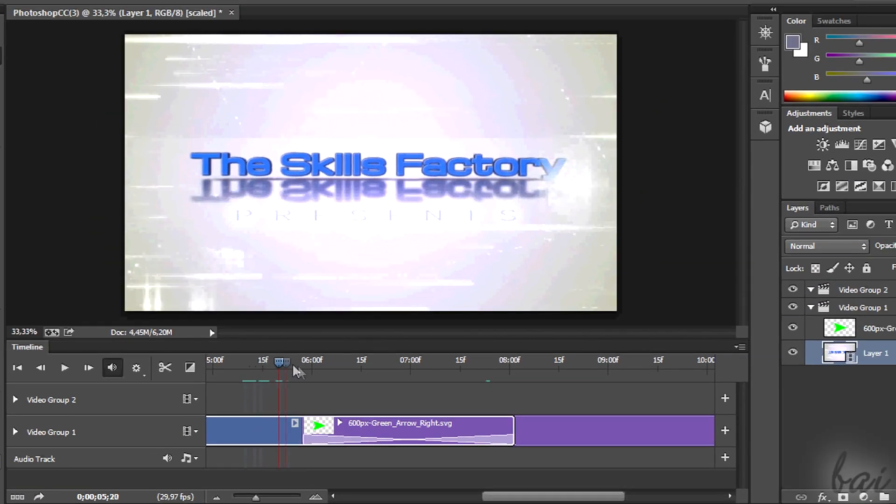
pyautogui.moveTo(293, 366); pyautogui.dragTo(527, 381)
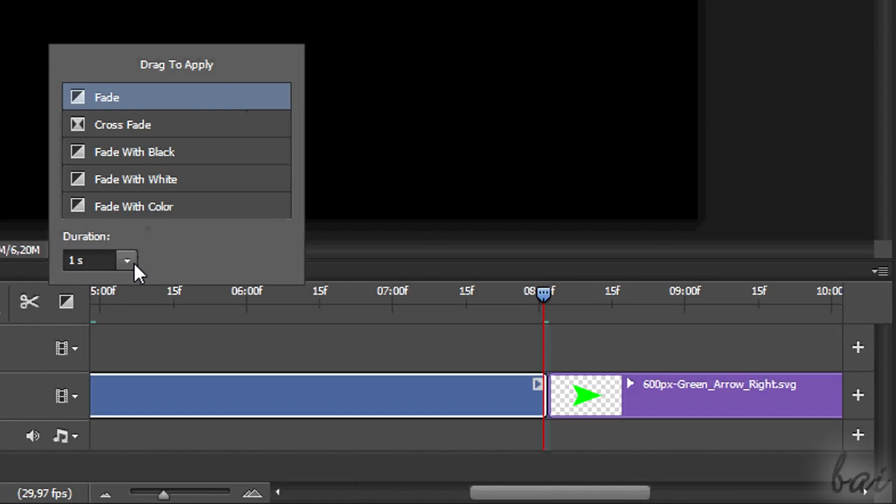
# Step: Set the transition duration to 2,18 s and apply a Fade where Layer 1 meets the green arrow clip
pyautogui.click(127, 259)
pyautogui.moveTo(124, 285); pyautogui.dragTo(144, 287)
pyautogui.moveTo(200, 290); pyautogui.dragTo(140, 285)
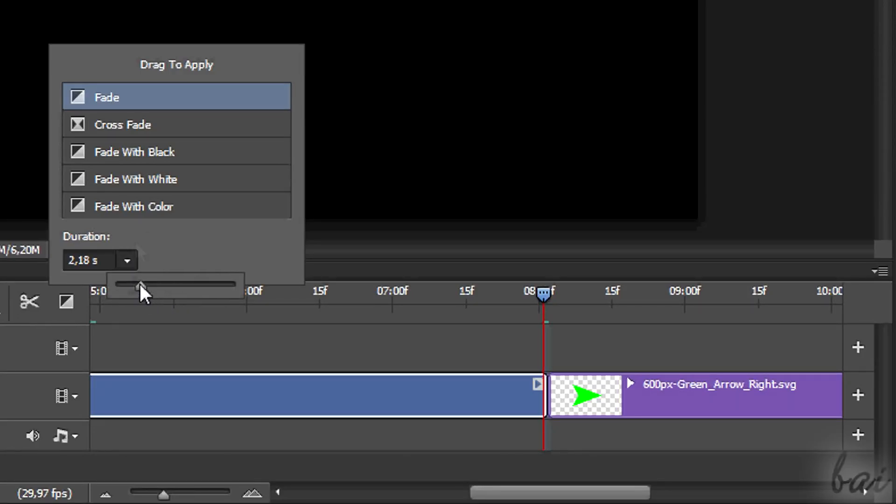
pyautogui.moveTo(134, 103); pyautogui.dragTo(544, 397)
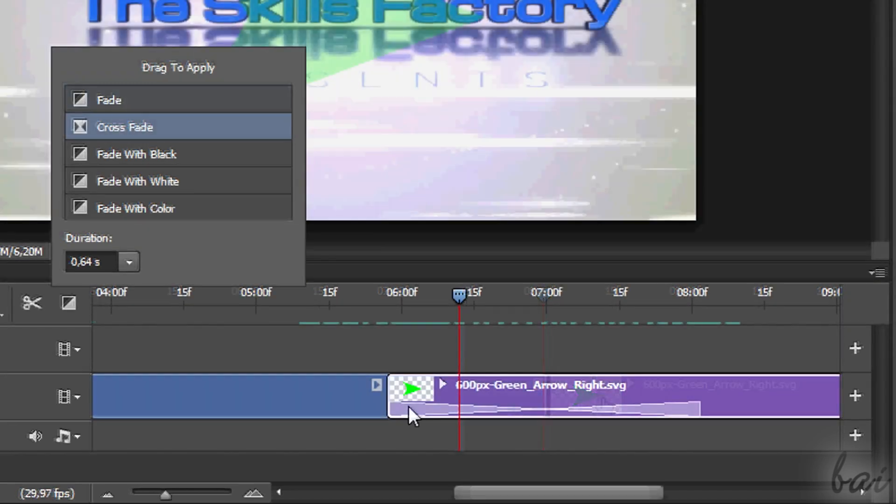
# Step: Resize the cross fade on the green arrow clip by its end edge and scrub the timeline to preview the clips
pyautogui.moveTo(410, 415); pyautogui.dragTo(445, 415)
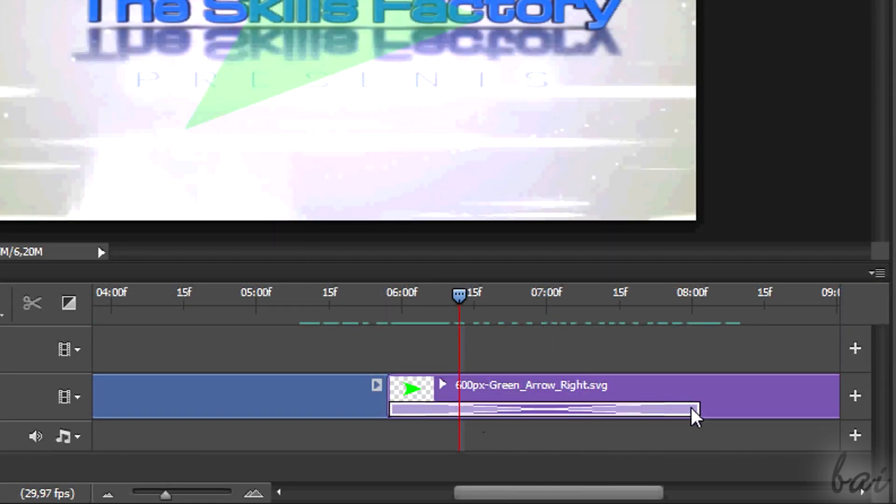
pyautogui.moveTo(697, 409); pyautogui.dragTo(470, 410)
pyautogui.moveTo(573, 494); pyautogui.dragTo(648, 493)
pyautogui.moveTo(409, 406); pyautogui.dragTo(636, 407)
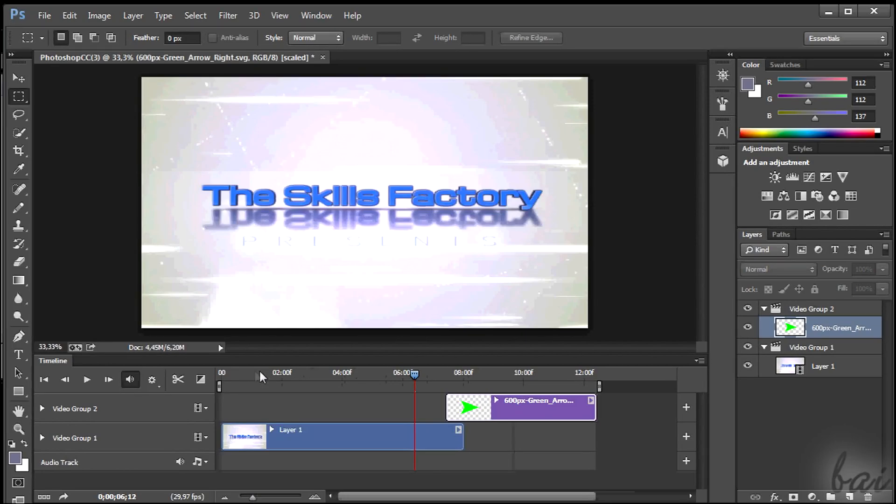
pyautogui.moveTo(261, 376); pyautogui.dragTo(519, 382)
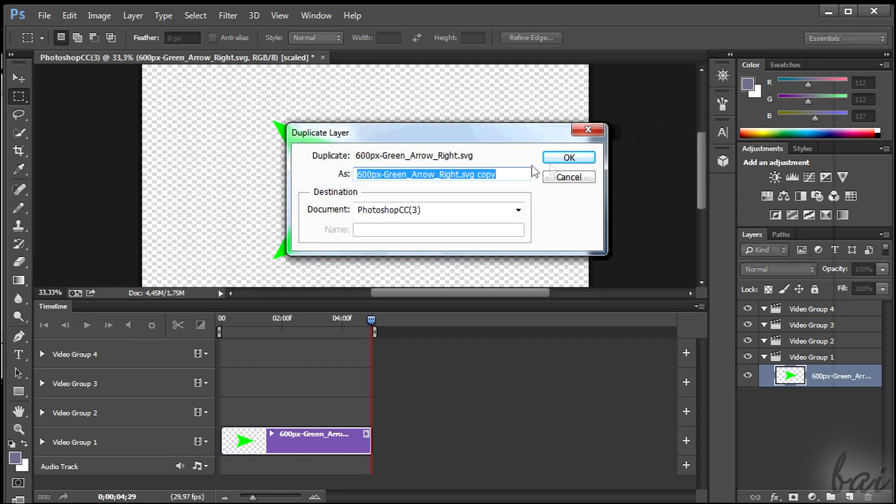
# Step: Duplicate the green arrow layer within the PhotoshopCC(3) document and move the copied clip to Video Group 2
pyautogui.click(576, 157)
pyautogui.moveTo(434, 441); pyautogui.dragTo(434, 413)
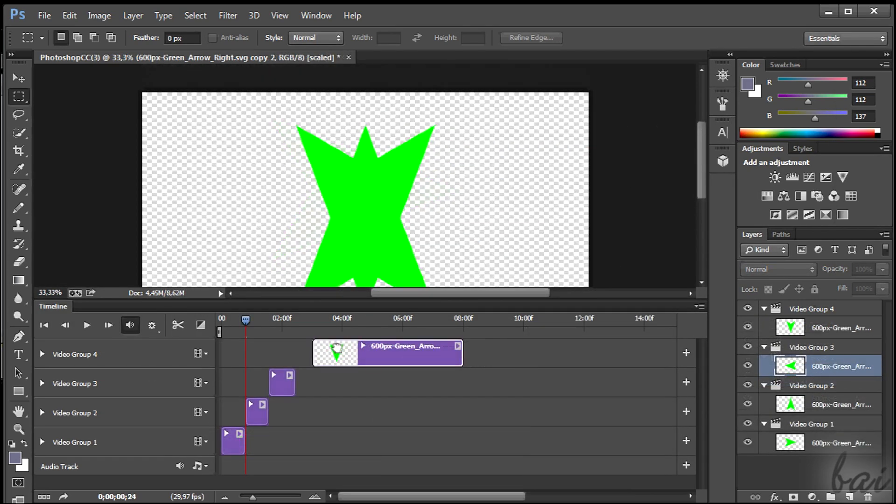
# Step: Trim the downward arrow clip in Video Group 4 and line it up with the end of the Video Group 3 clip
pyautogui.moveTo(462, 355); pyautogui.dragTo(320, 355)
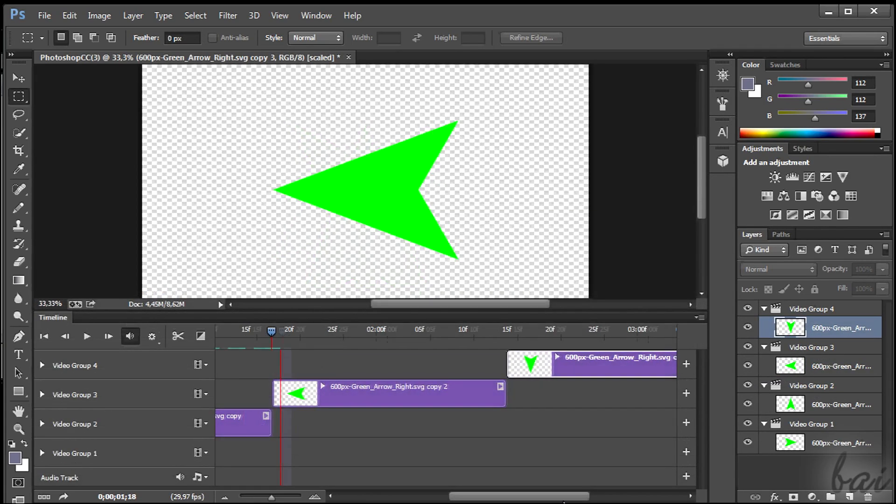
pyautogui.moveTo(563, 500); pyautogui.dragTo(385, 494)
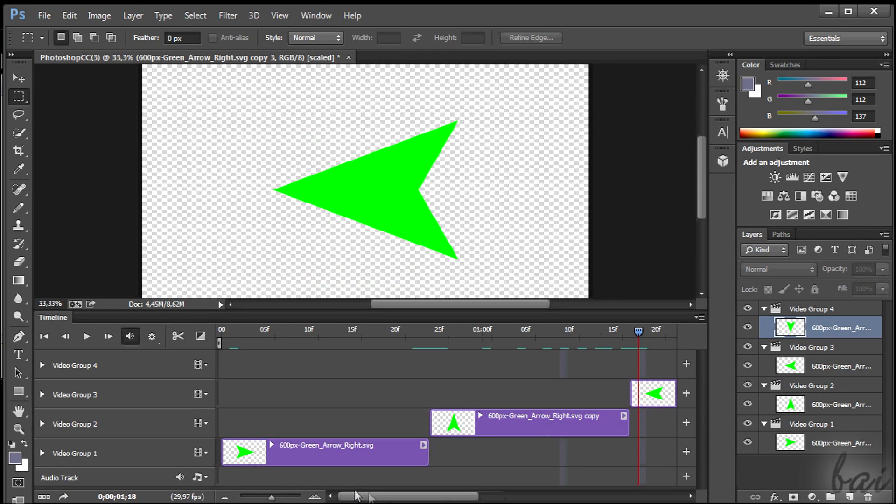
# Step: Open the arrow animation in Save for Web and set its looping option to Forever
pyautogui.click(44, 16)
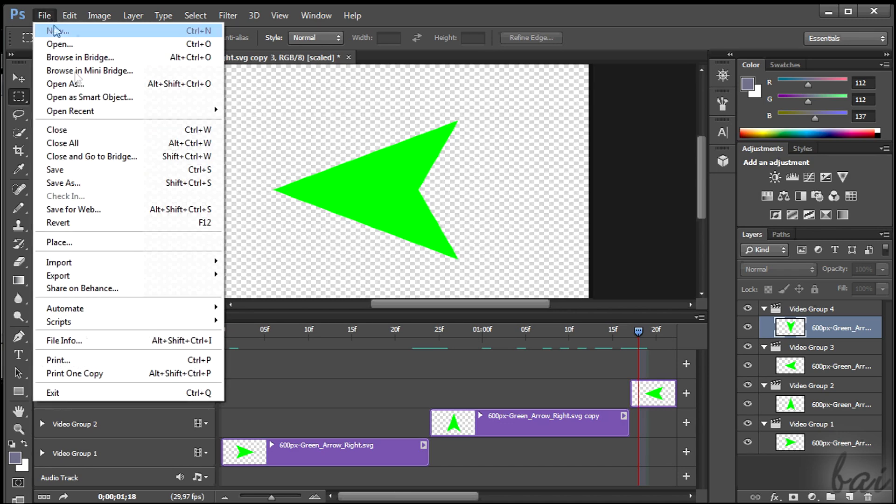
pyautogui.click(87, 209)
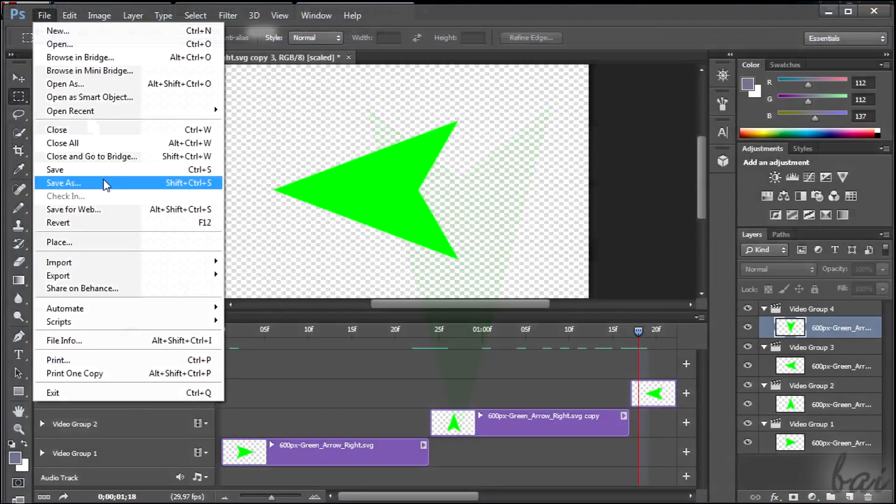
pyautogui.click(116, 208)
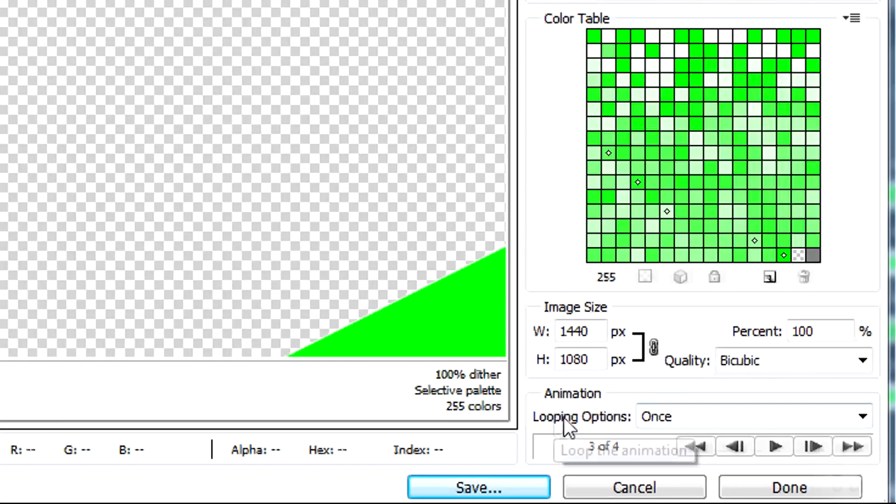
pyautogui.click(864, 417)
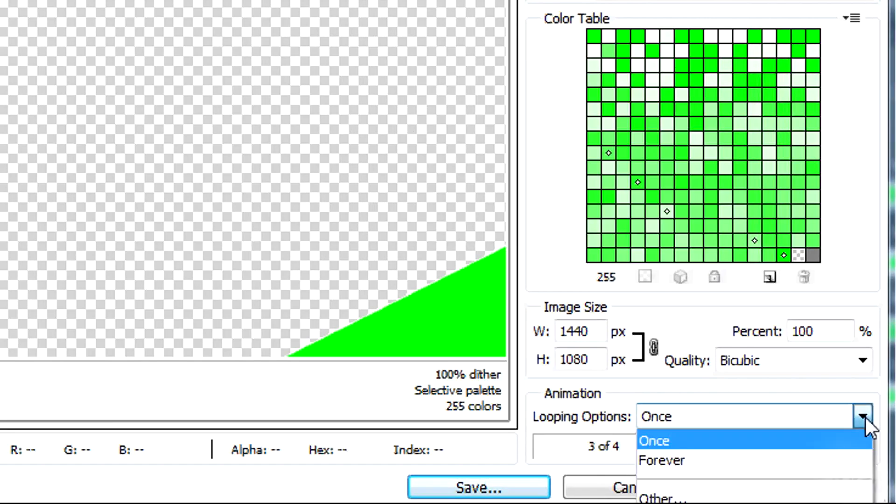
pyautogui.click(818, 459)
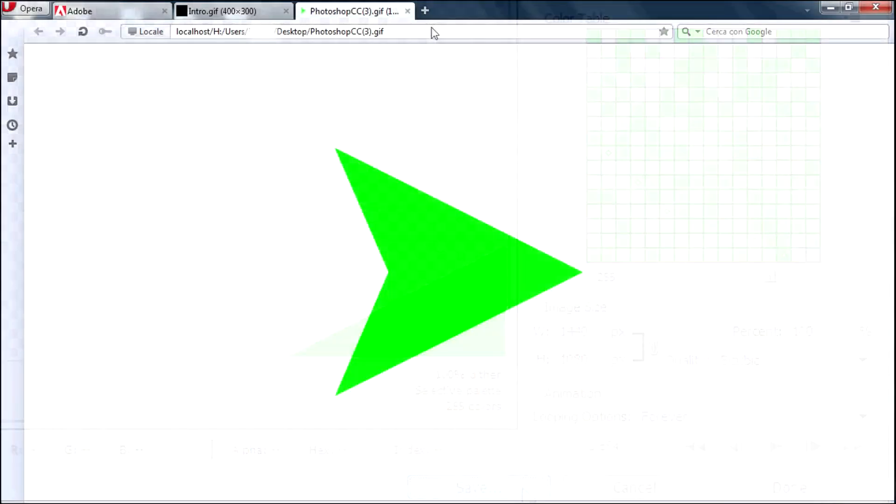